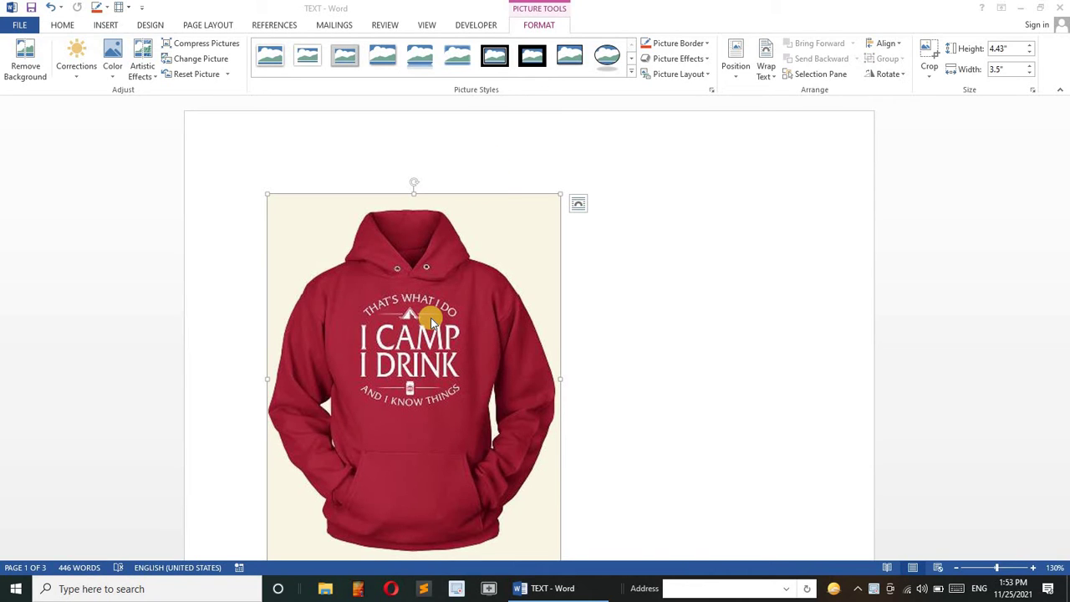
pyautogui.click(67, 26)
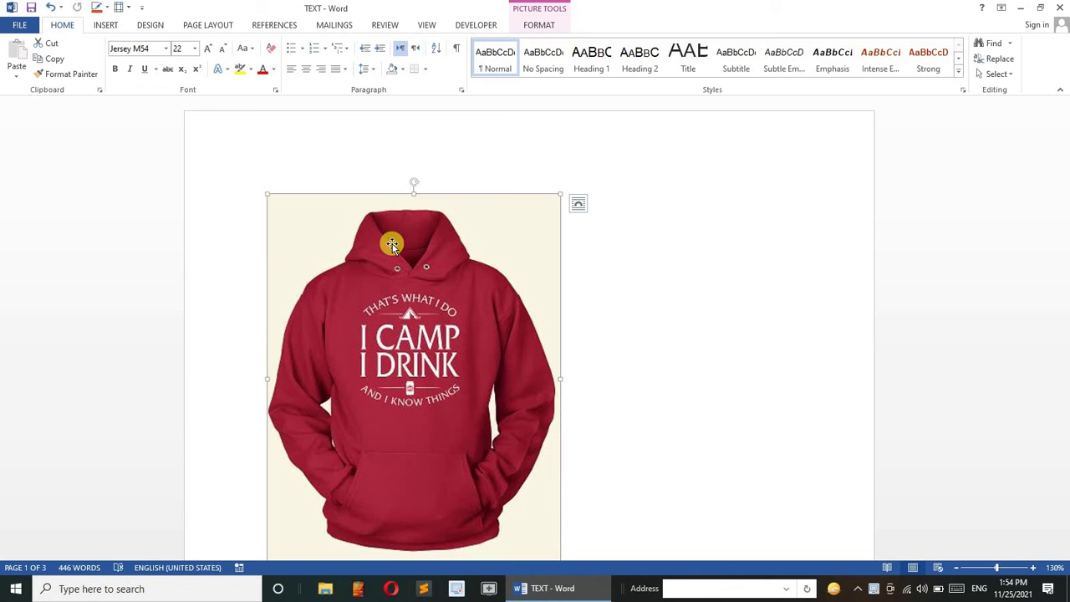
pyautogui.click(539, 27)
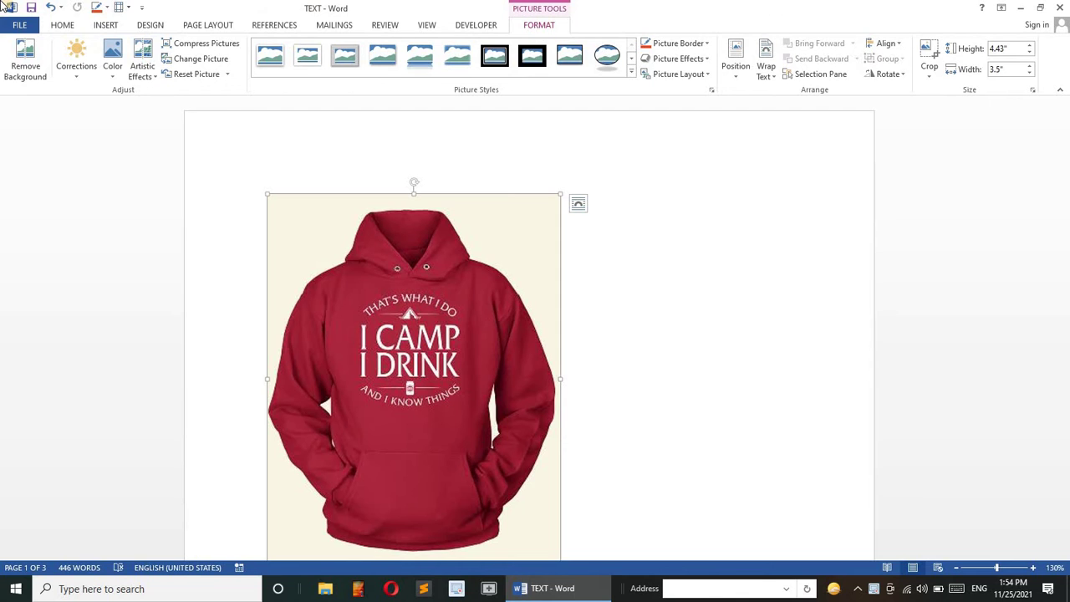
pyautogui.click(63, 27)
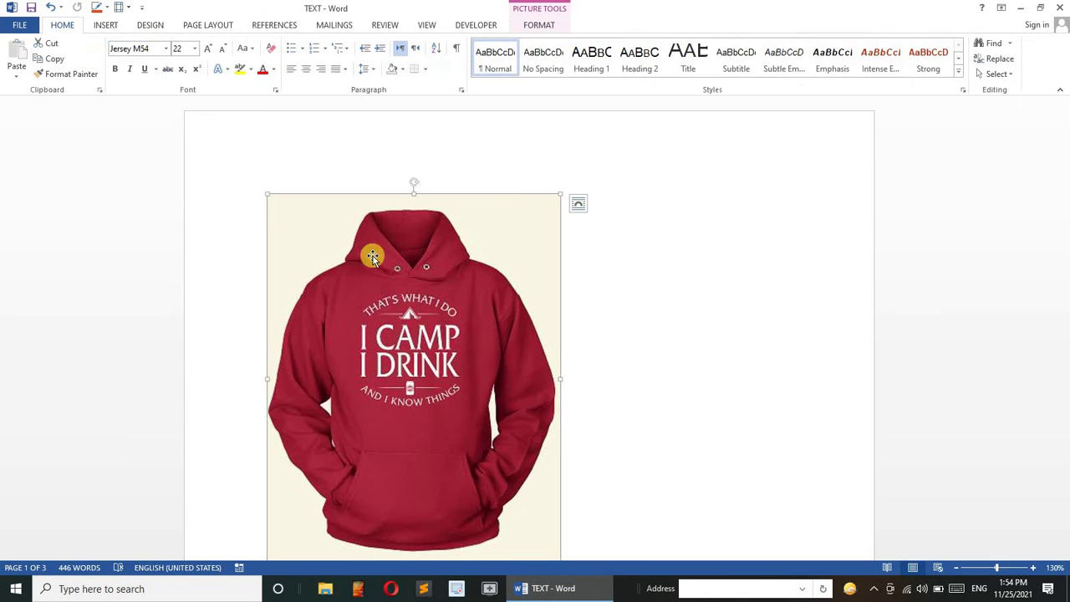
# Apply the metallic rounded-rectangle frame picture style to the hoodie picture.
pyautogui.doubleClick(432, 307)
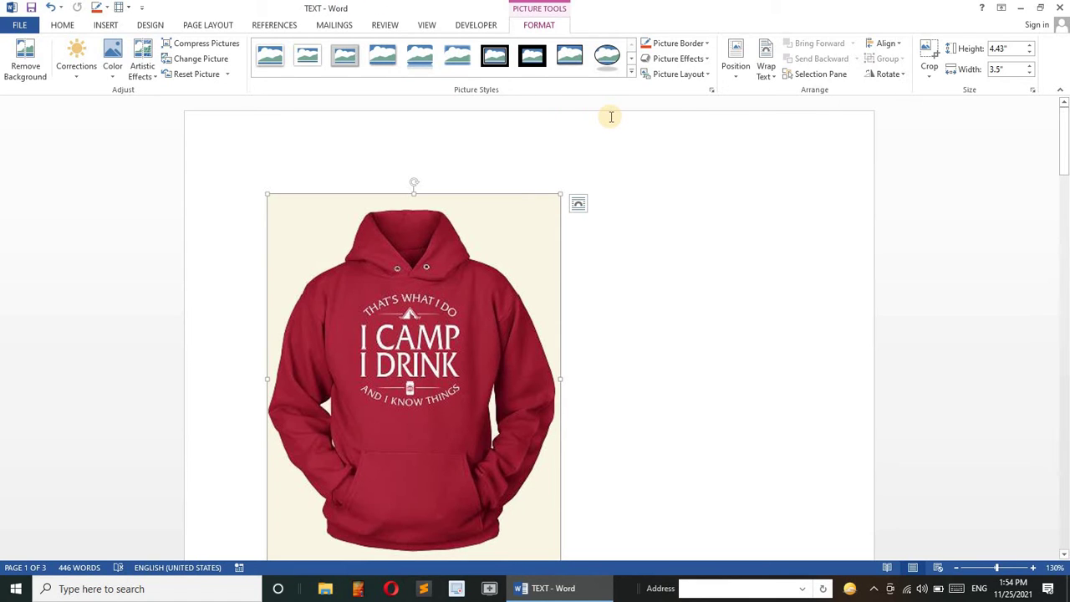
pyautogui.click(631, 72)
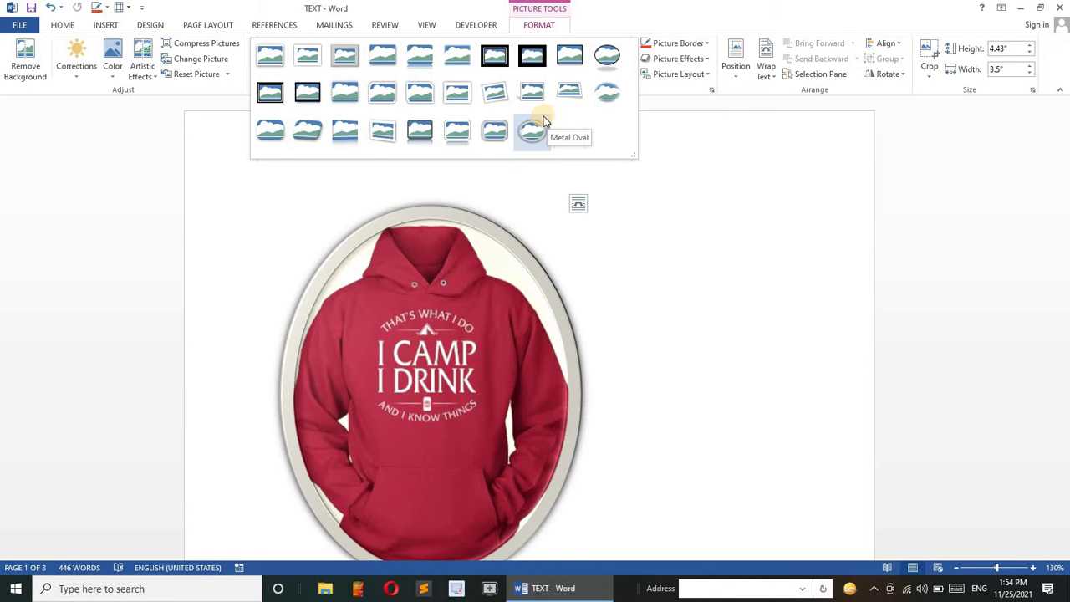
pyautogui.click(496, 128)
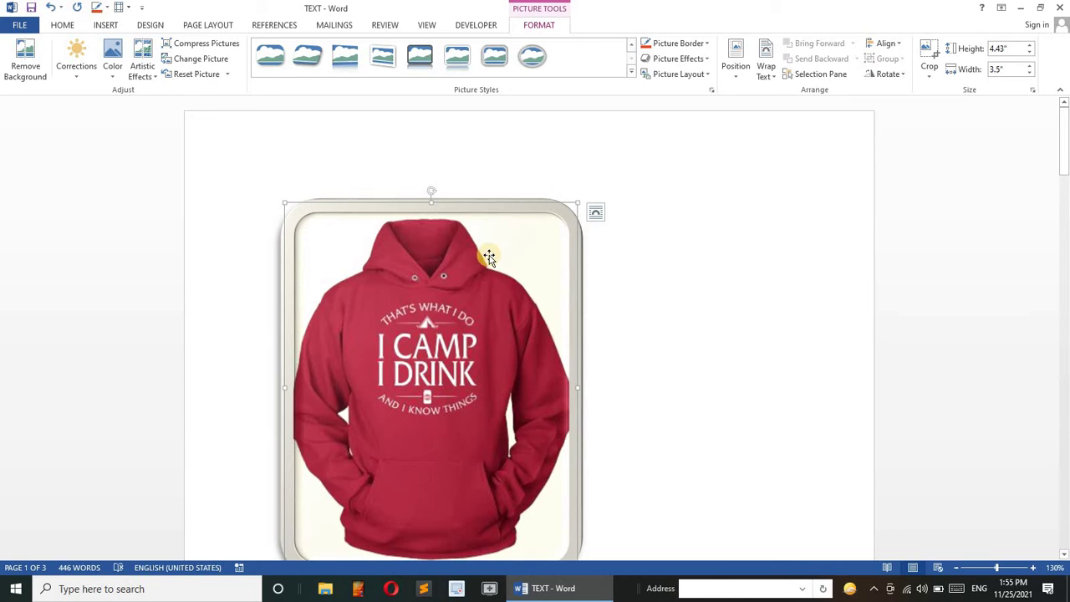
pyautogui.scroll(-2, 485, 297)
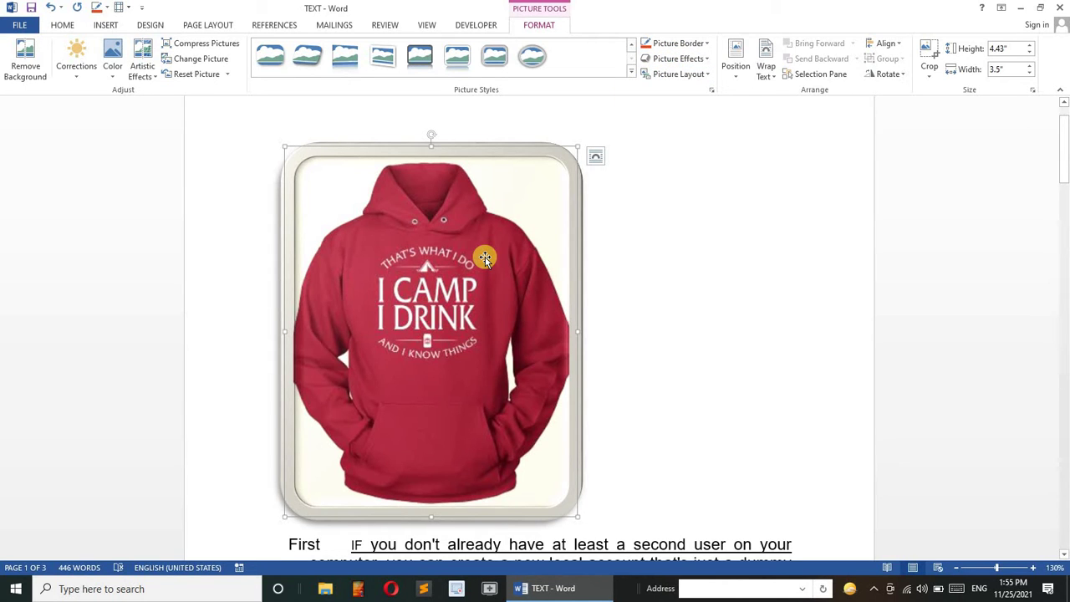
# Color the hoodie picture's border with a dark red-orange theme color and view the border weight choices.
pyautogui.click(707, 46)
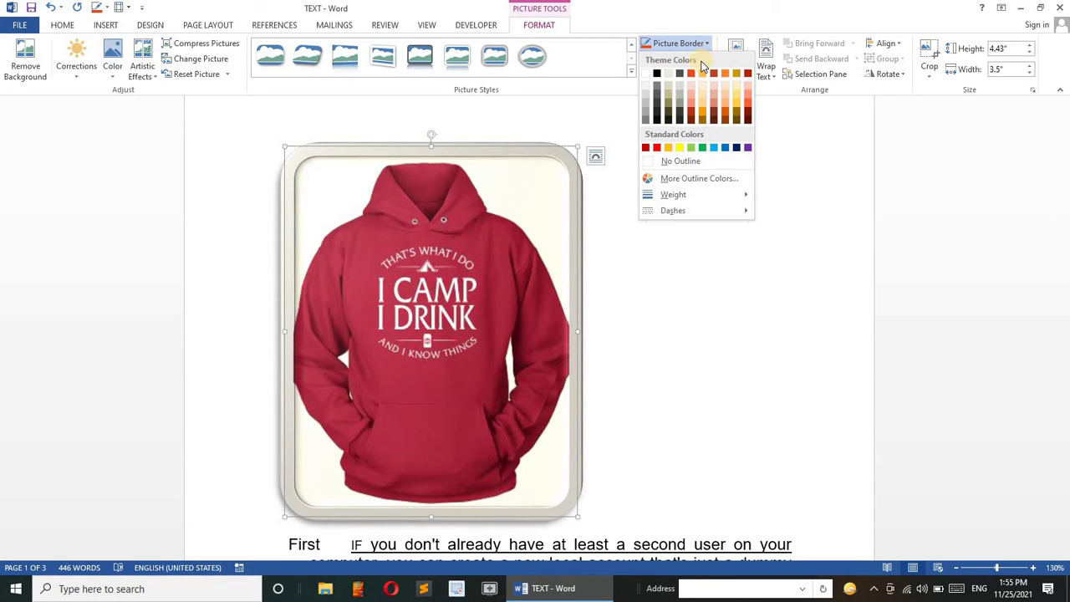
pyautogui.click(690, 112)
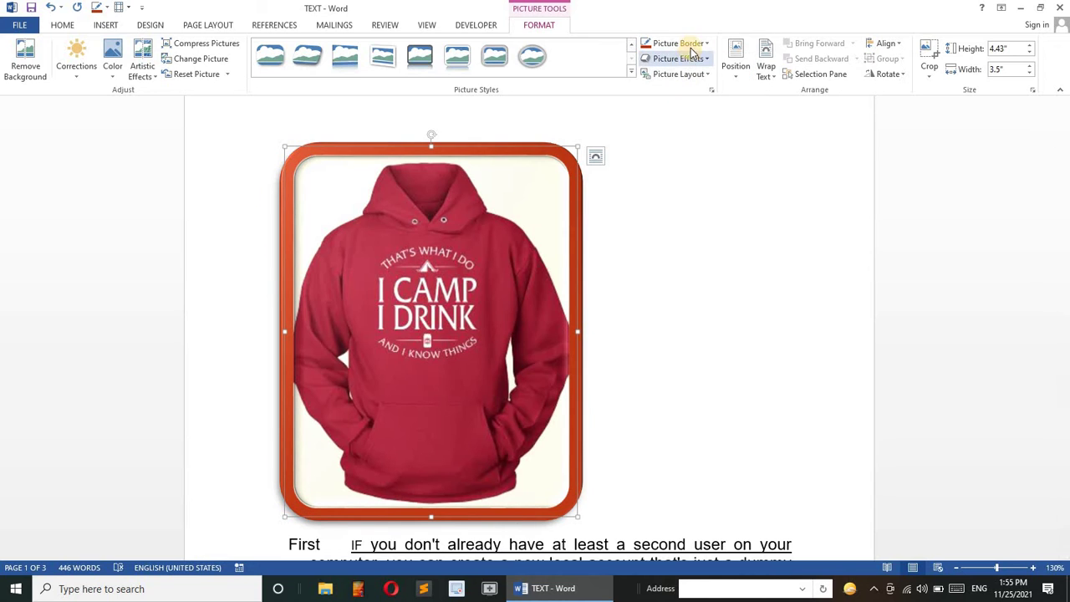
pyautogui.click(692, 42)
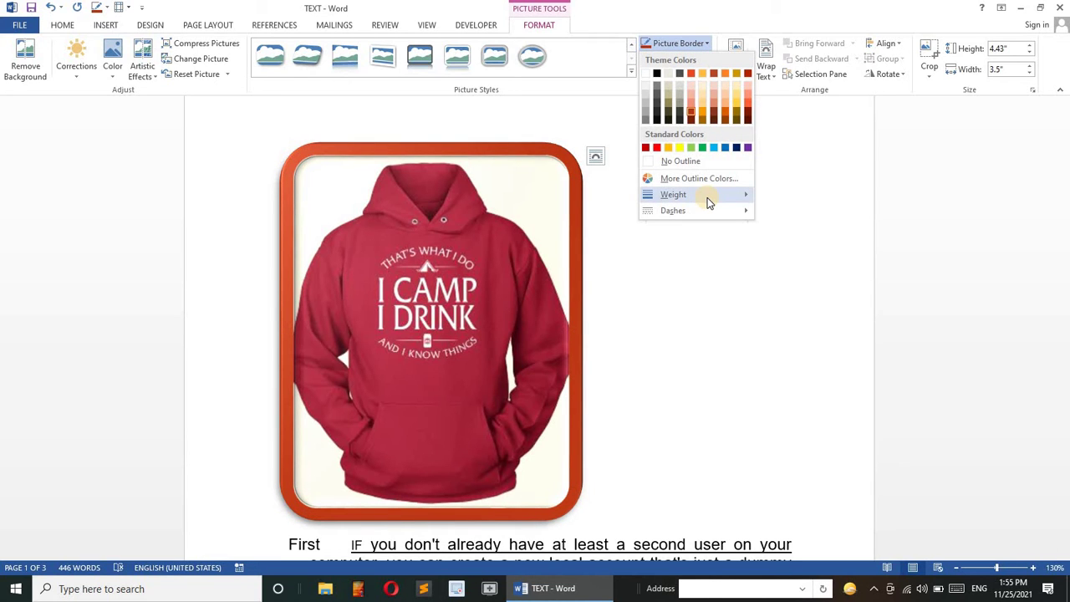
pyautogui.moveTo(707, 198)
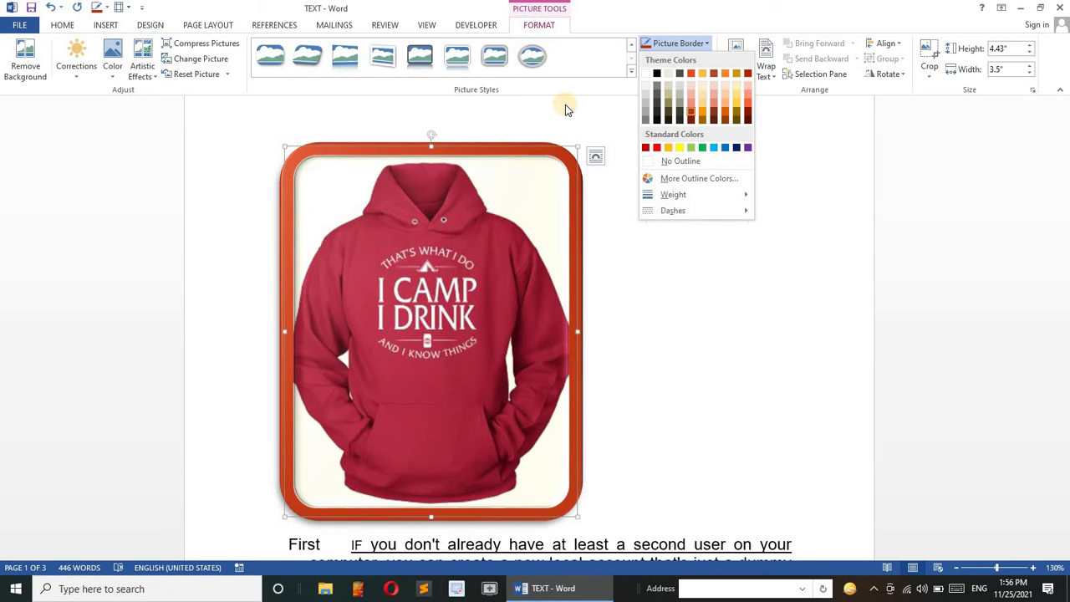
# Undo the border color and the metallic frame style on the hoodie picture.
pyautogui.click(694, 321)
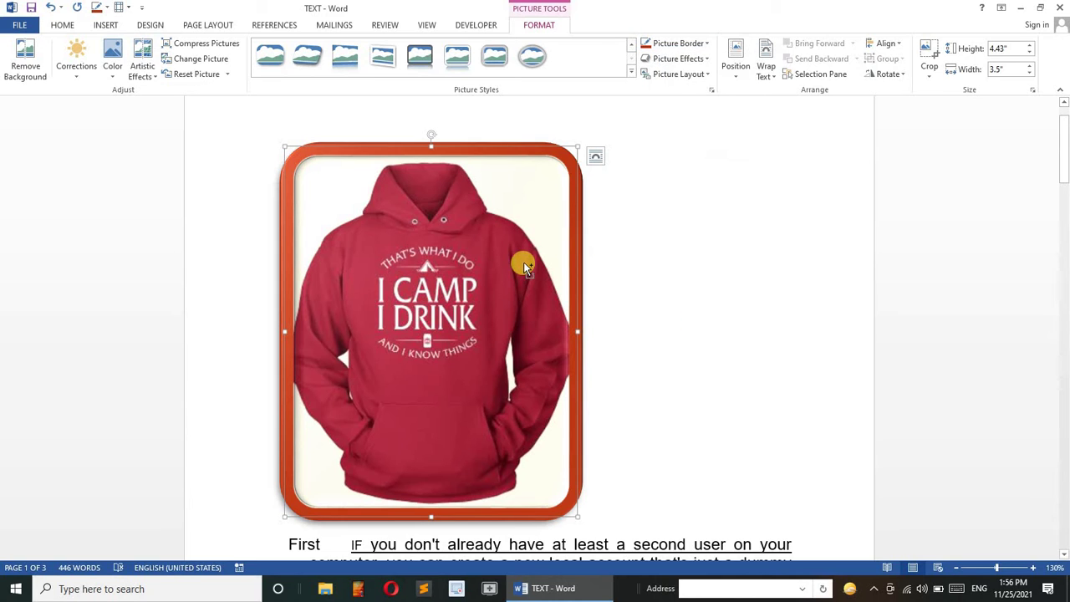
pyautogui.hotkey('ctrl', 'z')
pyautogui.hotkey('ctrl', 'z')
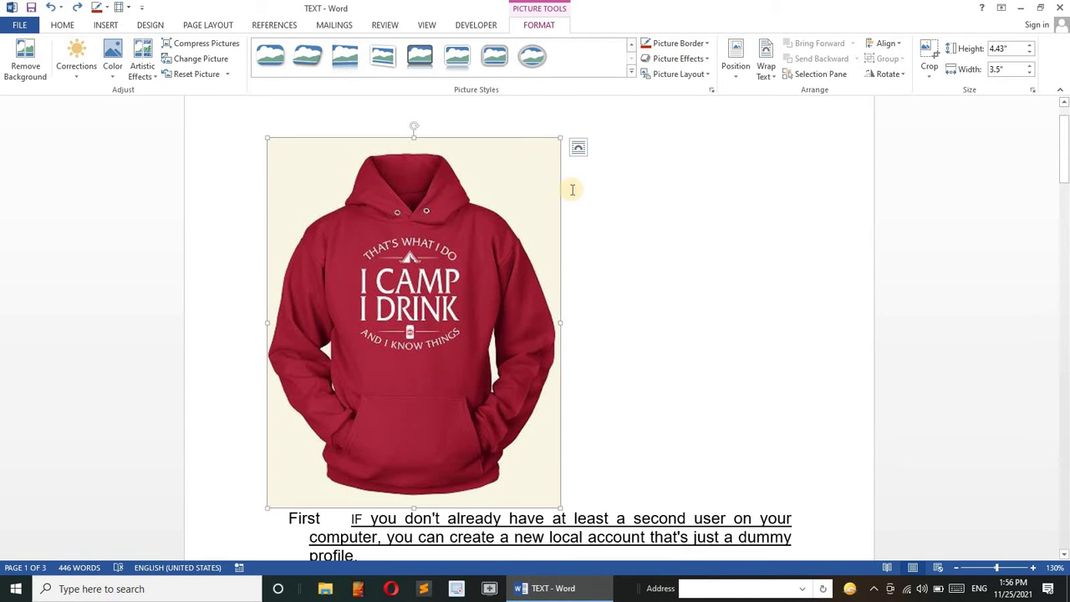
# Give the hoodie picture a dark orange theme-color border with a weight of 6 pt.
pyautogui.click(700, 43)
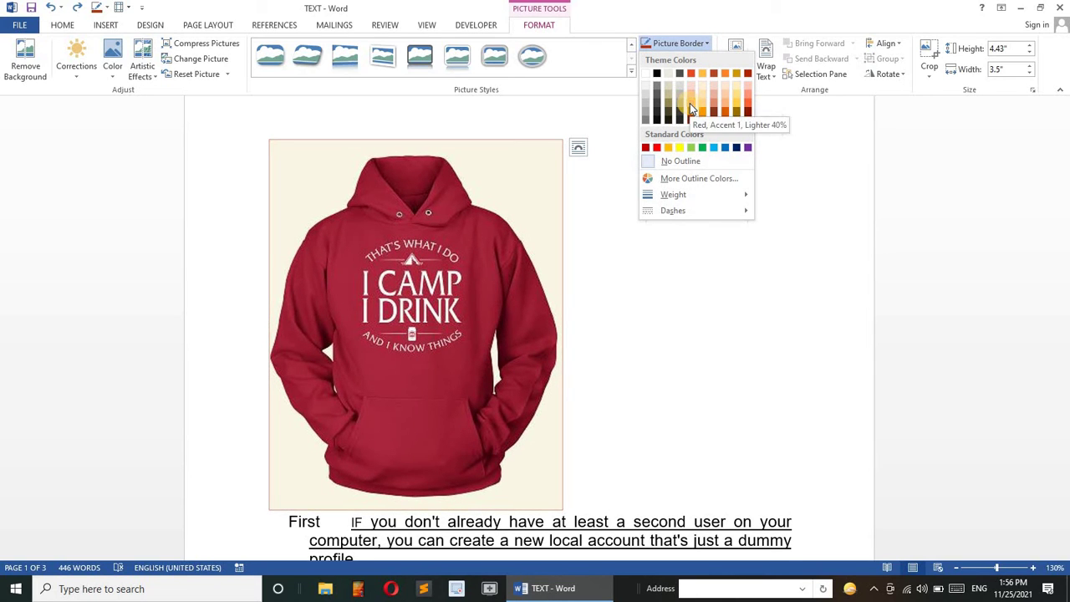
pyautogui.click(689, 103)
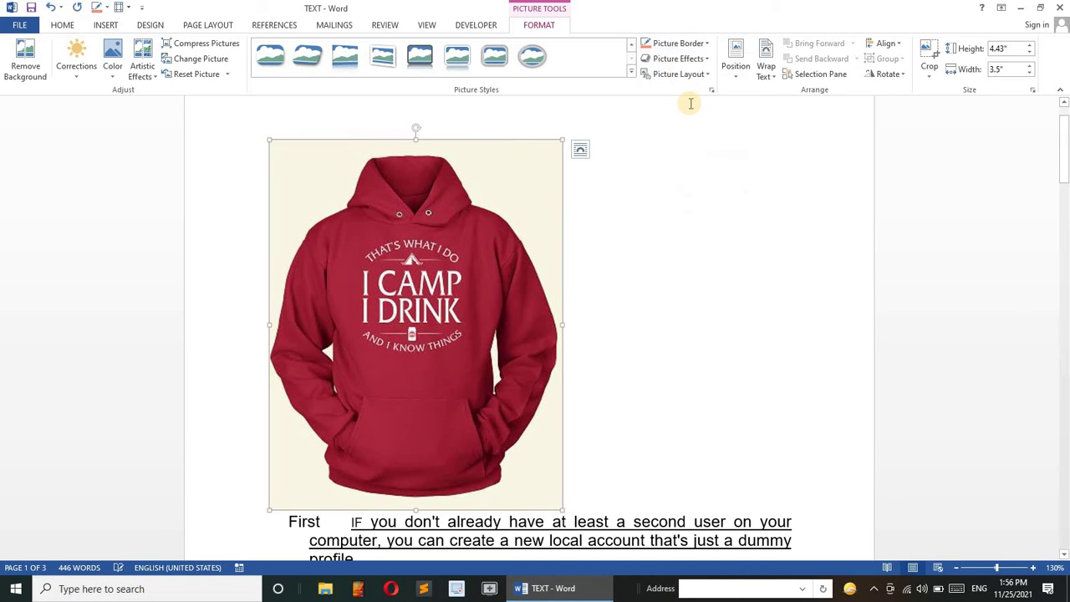
pyautogui.click(703, 42)
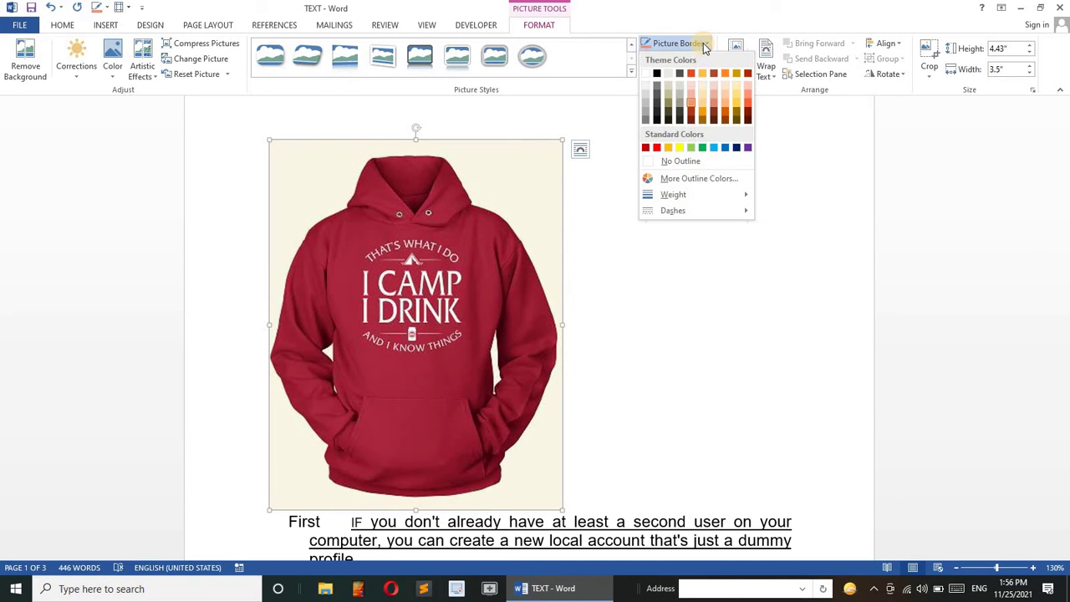
pyautogui.click(701, 112)
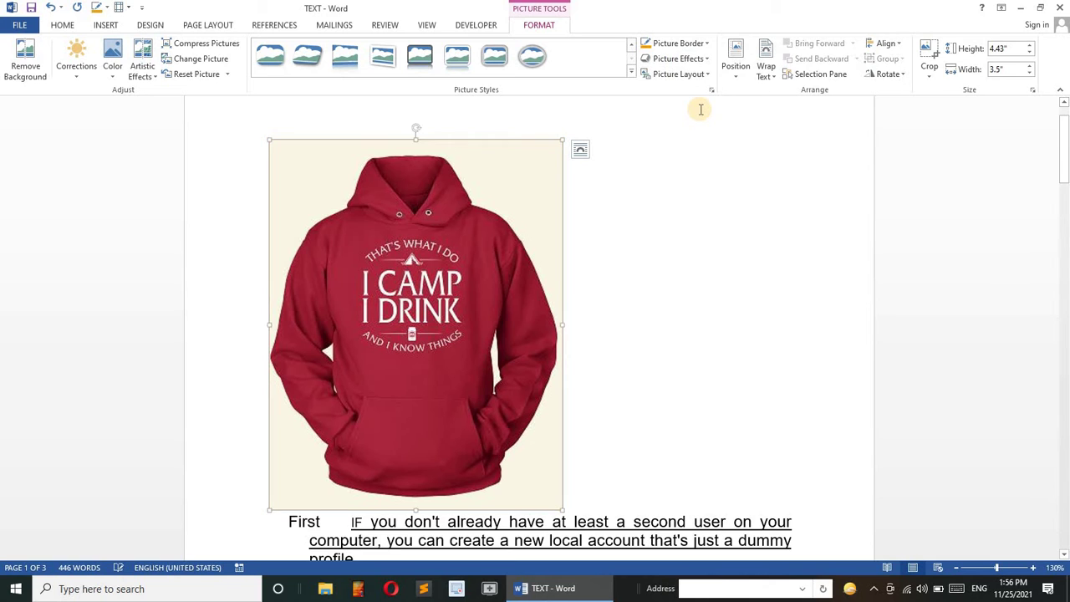
pyautogui.click(702, 44)
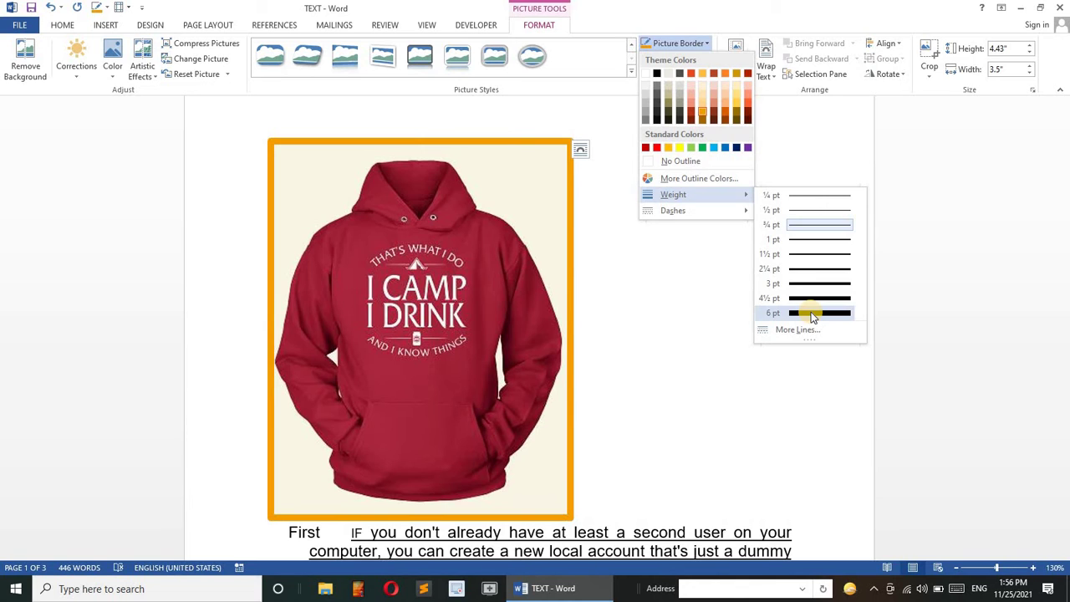
pyautogui.click(811, 312)
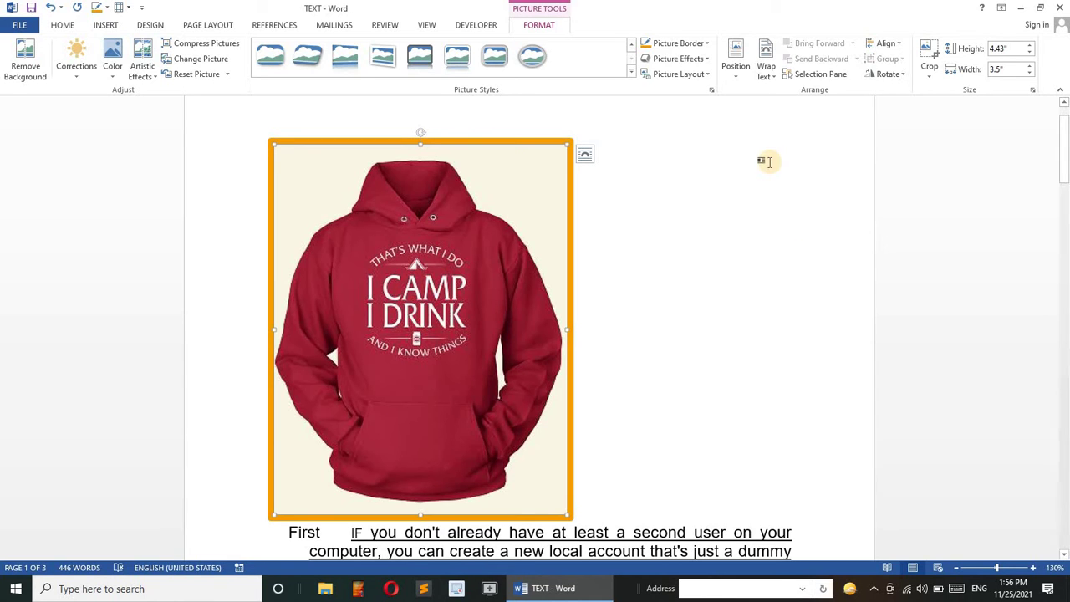
# Apply the 25 Point Soft Edges effect to the hoodie picture.
pyautogui.click(699, 62)
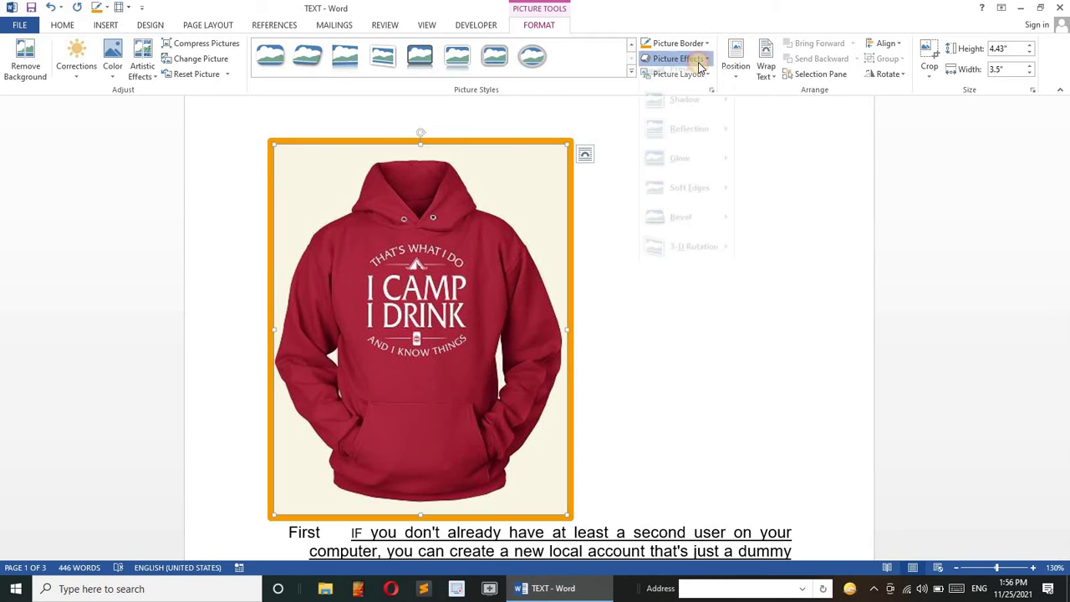
pyautogui.moveTo(699, 86)
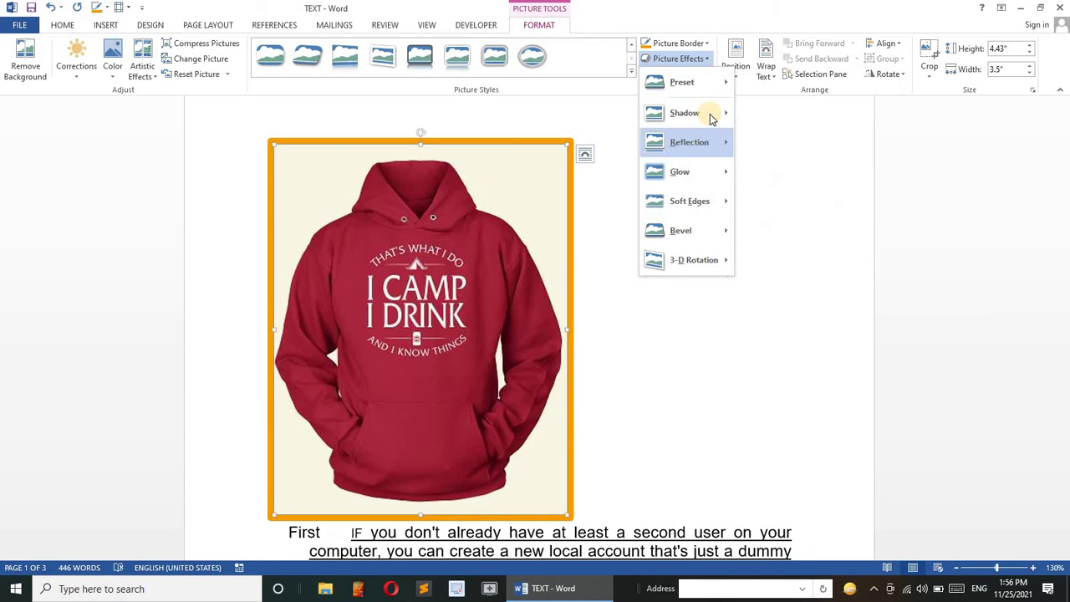
pyautogui.moveTo(707, 123)
pyautogui.moveTo(702, 144)
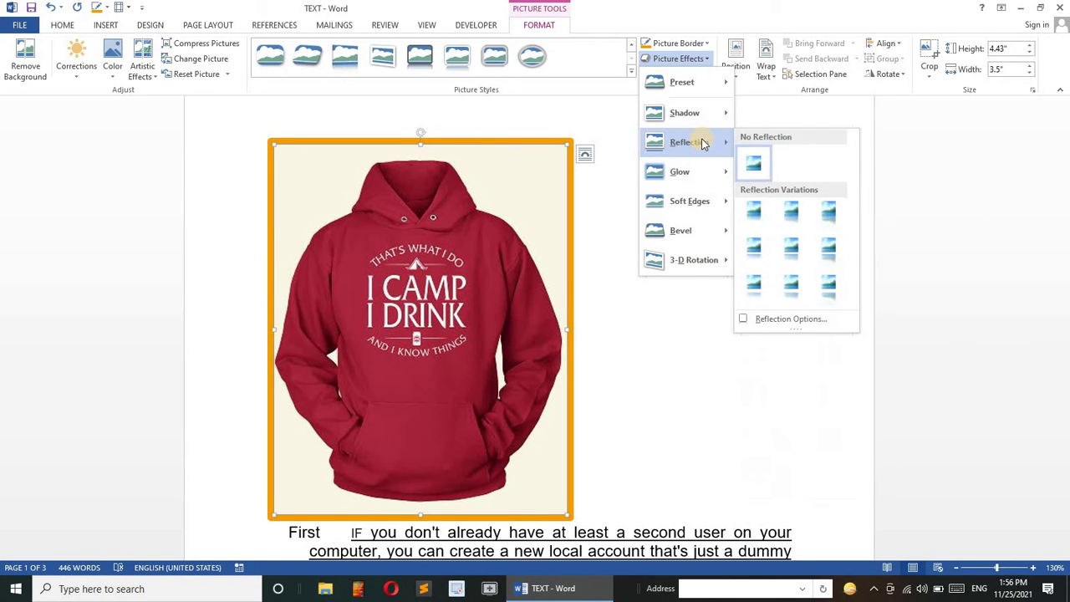
pyautogui.moveTo(699, 170)
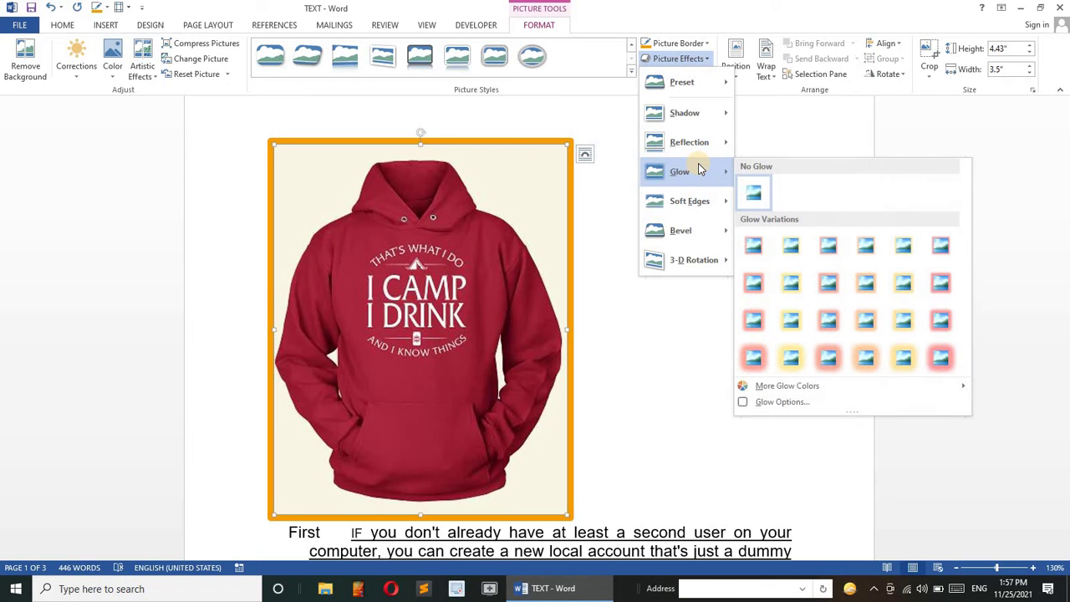
pyautogui.moveTo(692, 205)
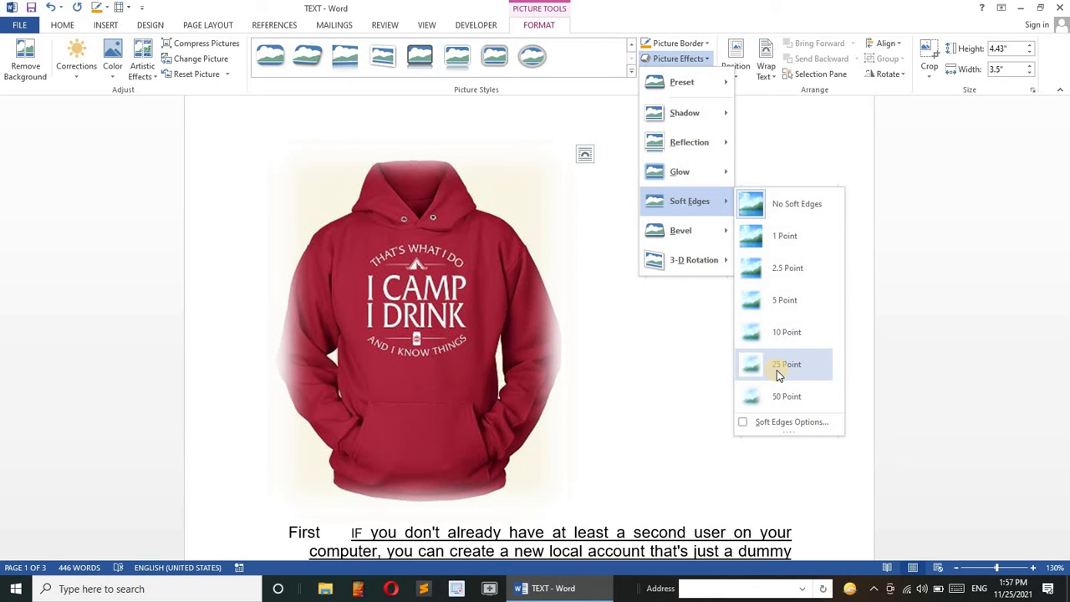
pyautogui.click(777, 368)
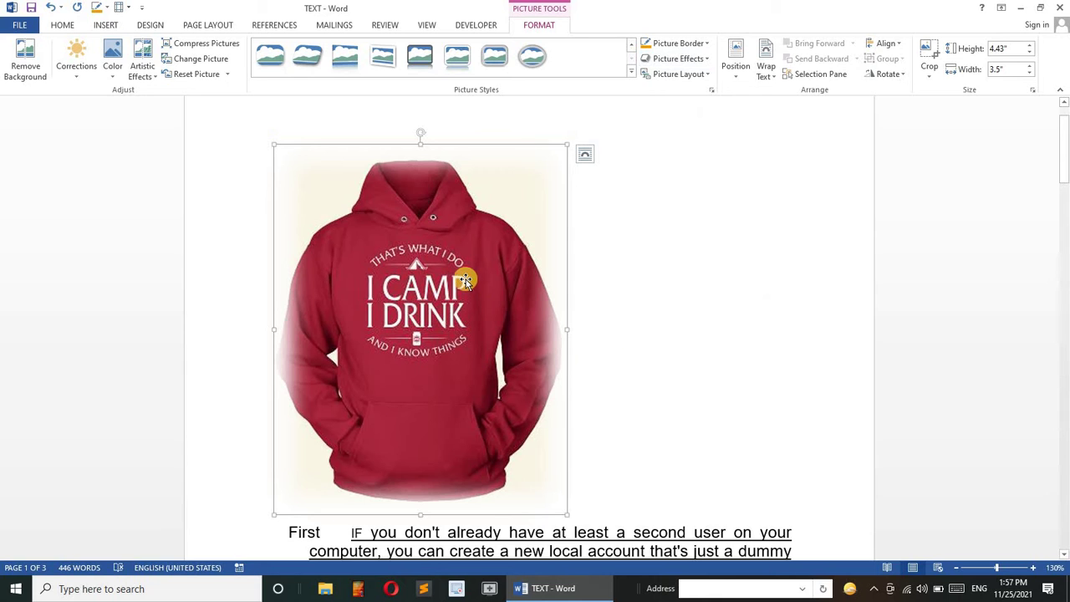
# Wrap the text squarely around the hoodie picture so the numbered list flows beside it, and deselect the picture.
pyautogui.click(585, 154)
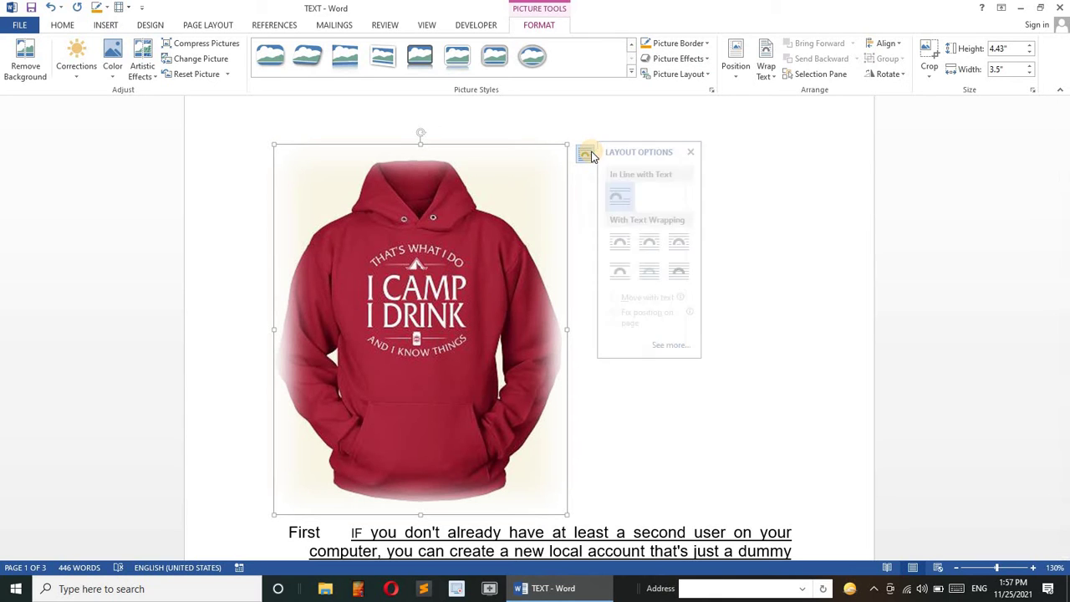
pyautogui.click(652, 270)
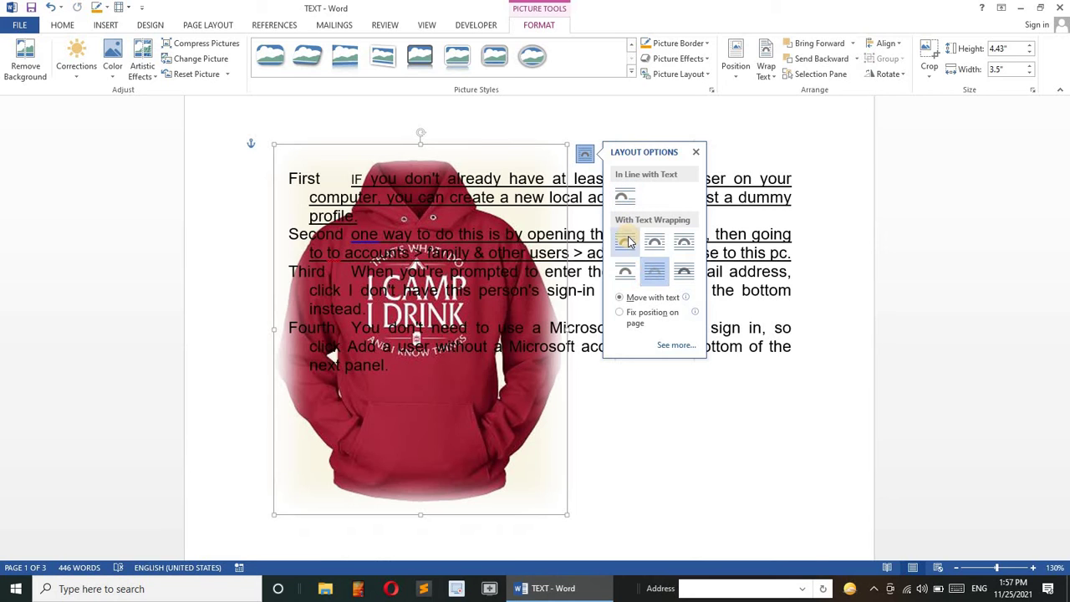
pyautogui.click(627, 242)
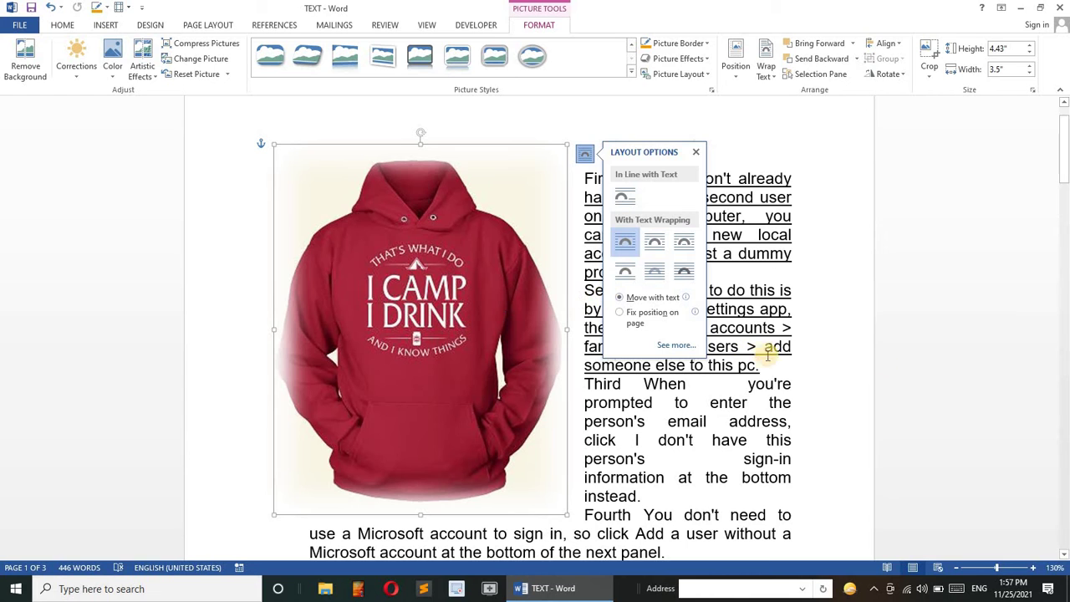
pyautogui.click(892, 363)
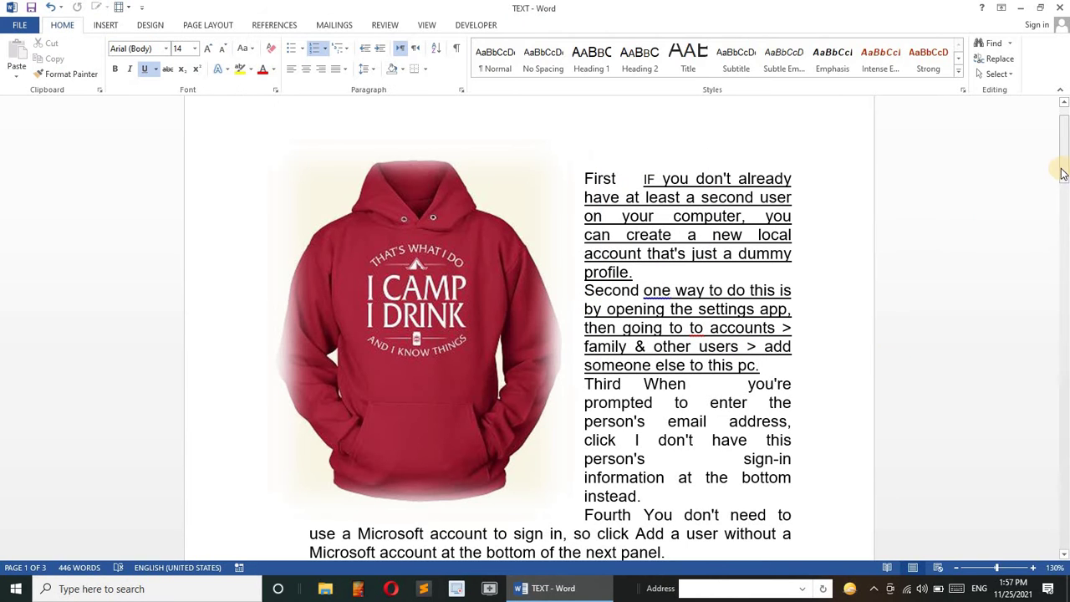
# Insert the picture ppi from the Desktop after "bottom of the next panel." in the first sub-item on page 2.
pyautogui.moveTo(1063, 176); pyautogui.dragTo(1063, 363)
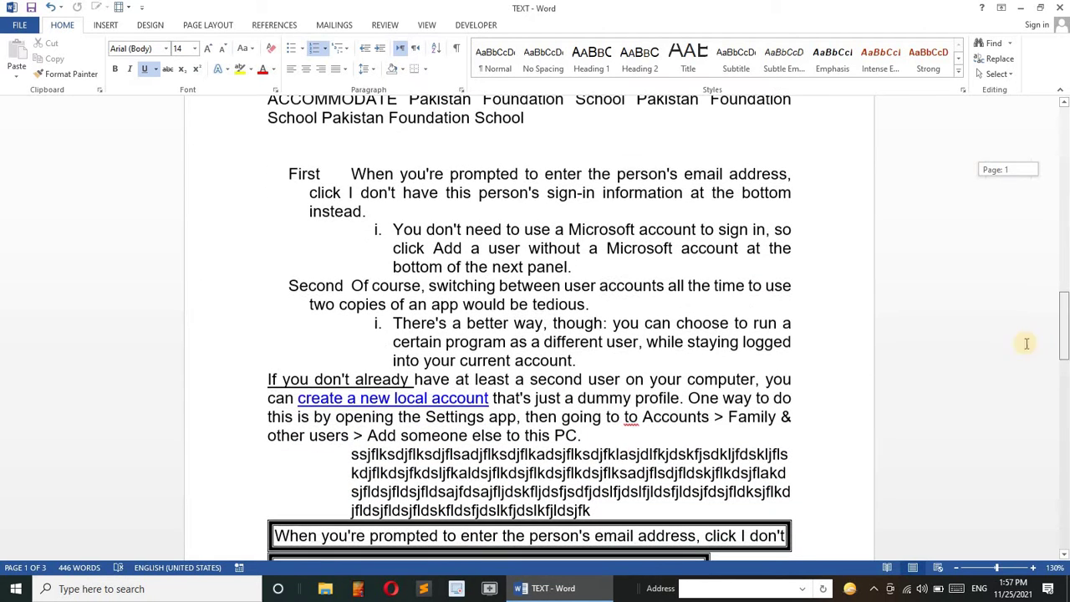
pyautogui.click(582, 266)
pyautogui.press('alt')
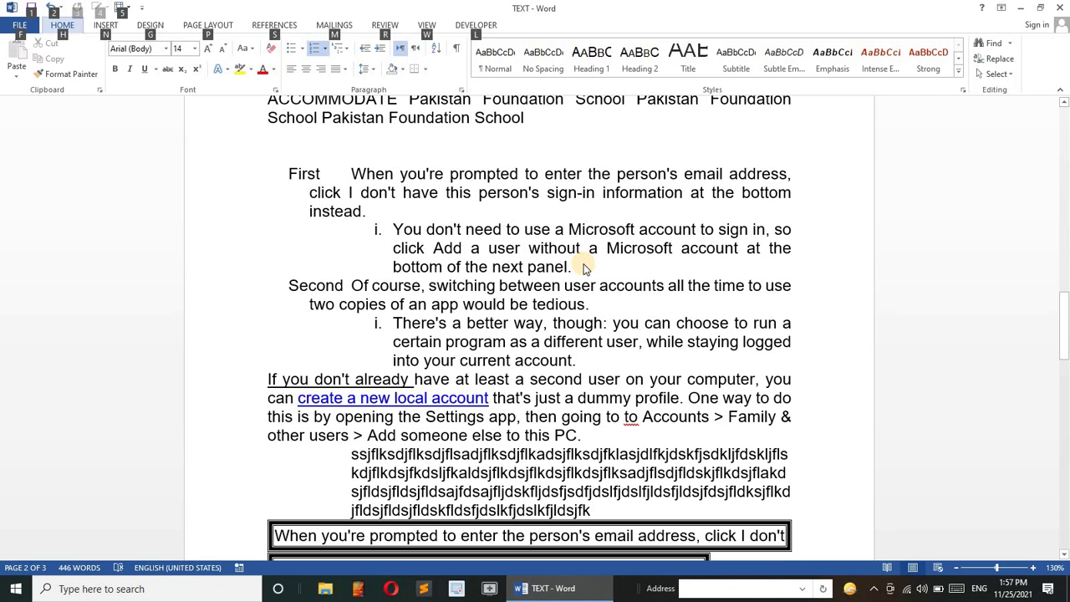
pyautogui.press('n')
pyautogui.press('p')
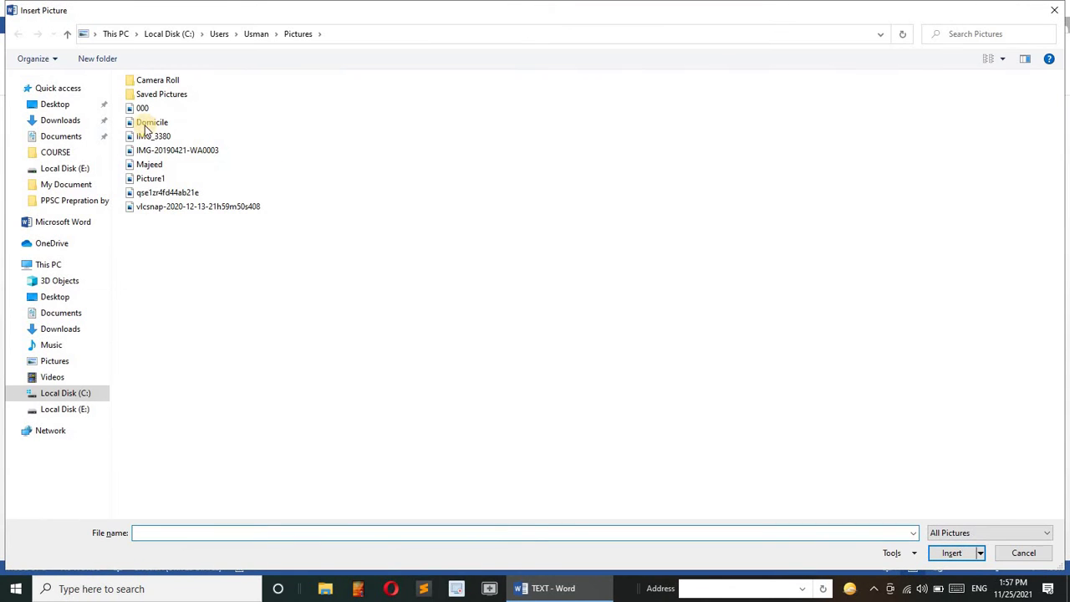
pyautogui.click(47, 107)
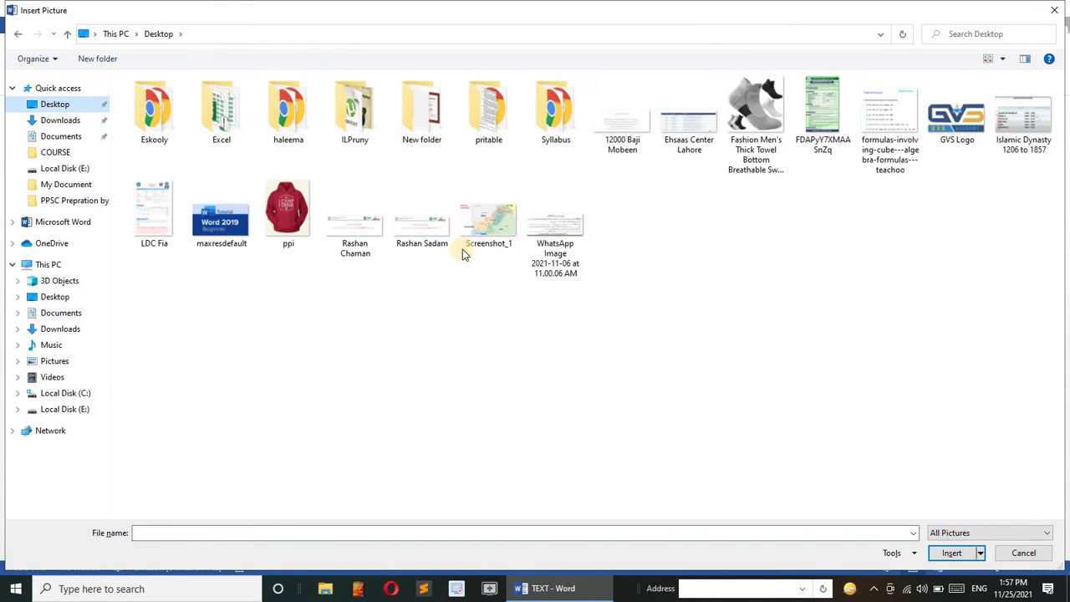
pyautogui.doubleClick(288, 213)
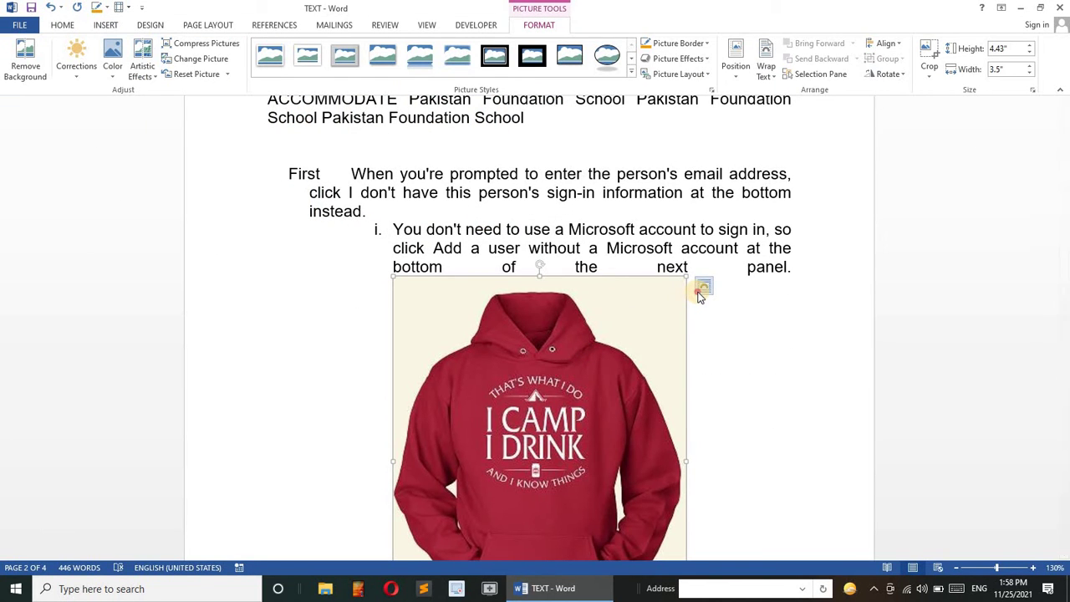
# Apply Square text wrapping to the inserted picture on page 2, move it up to the text's left margin, and deselect it.
pyautogui.click(701, 292)
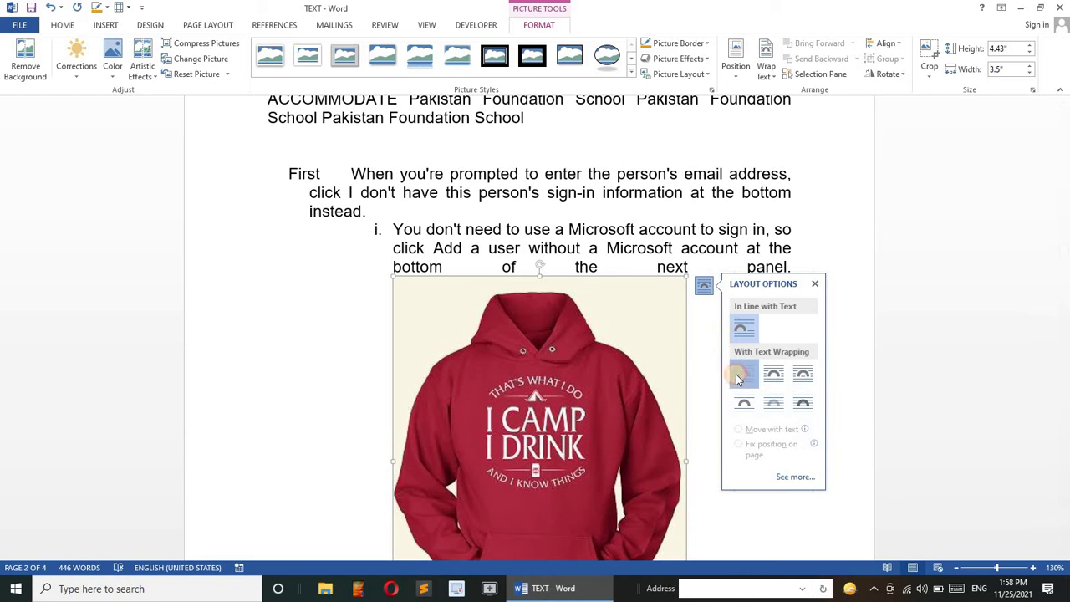
pyautogui.click(737, 378)
pyautogui.moveTo(493, 366); pyautogui.dragTo(411, 299)
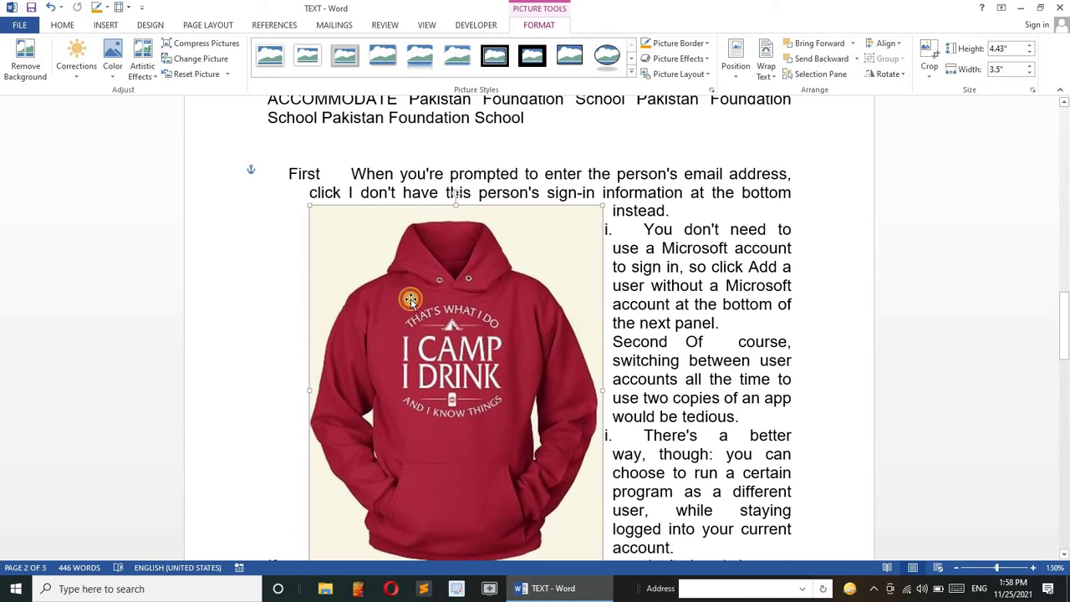
pyautogui.moveTo(1064, 329); pyautogui.dragTo(1065, 336)
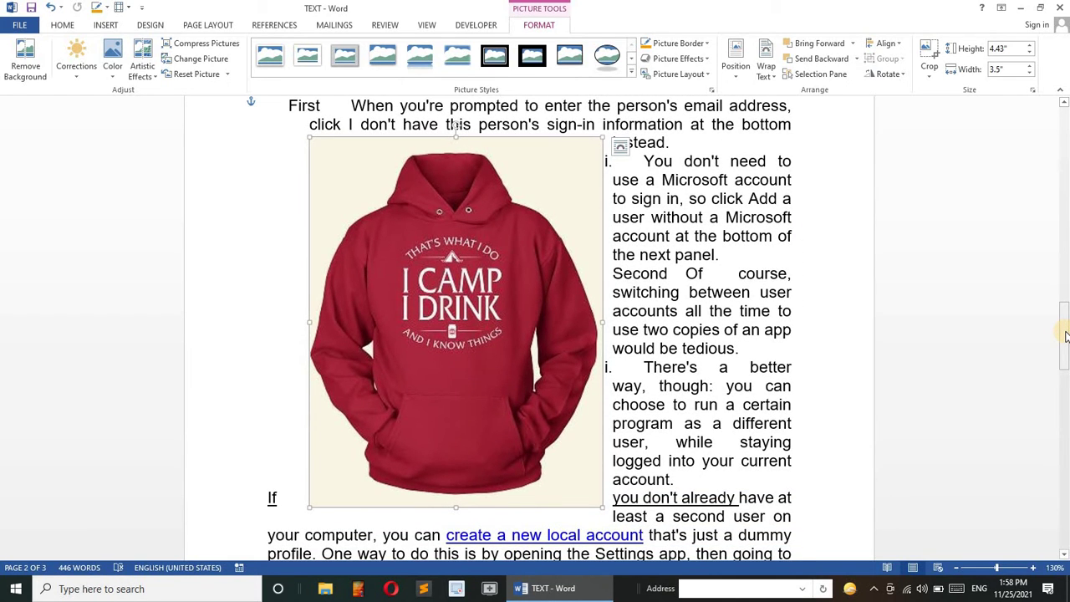
pyautogui.click(201, 428)
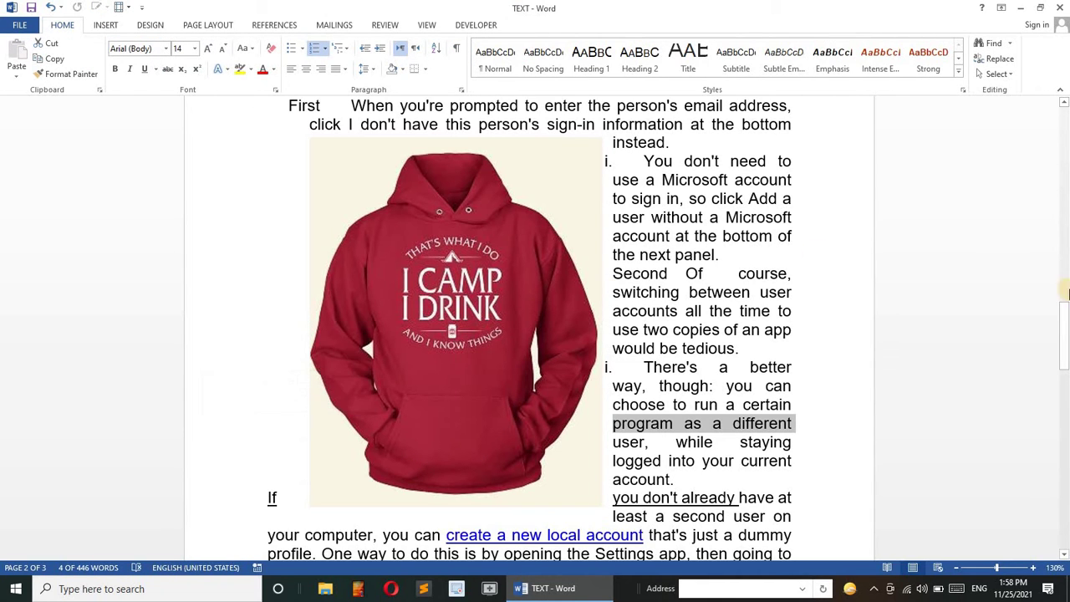
# Convert the soft-edged hoodie picture on page 1 to the Circular Picture Callout layout and enter "kfjdskfj" as its text.
pyautogui.moveTo(1066, 343); pyautogui.dragTo(1066, 155)
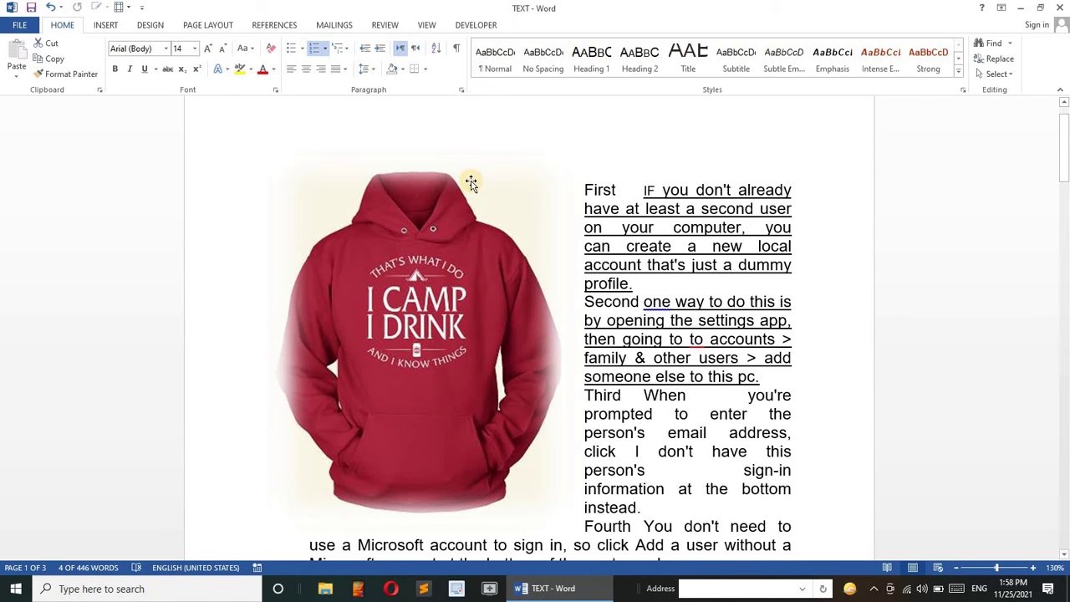
pyautogui.click(429, 240)
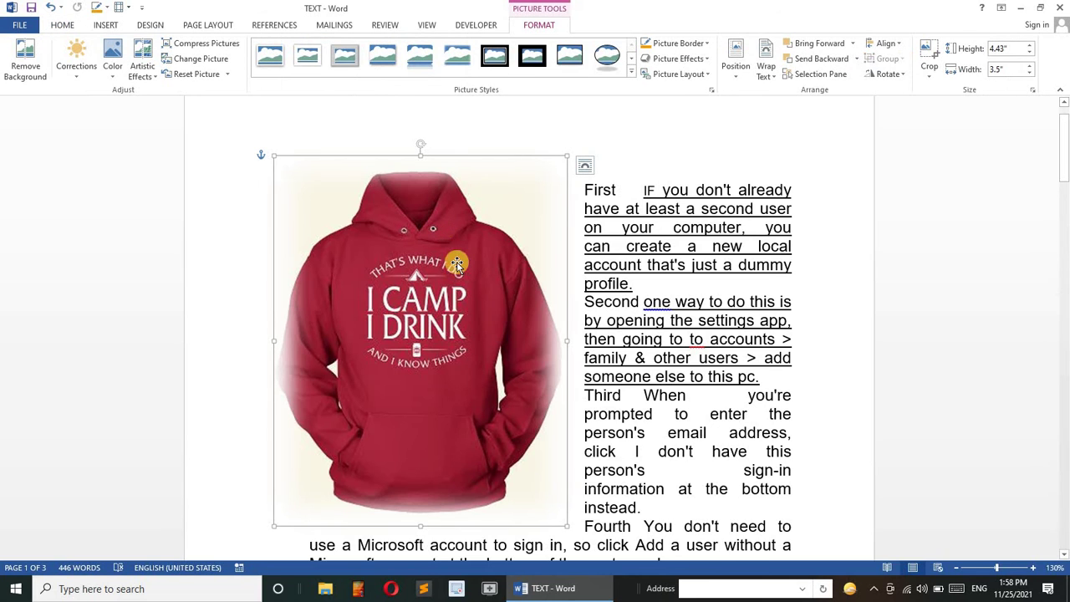
pyautogui.click(704, 74)
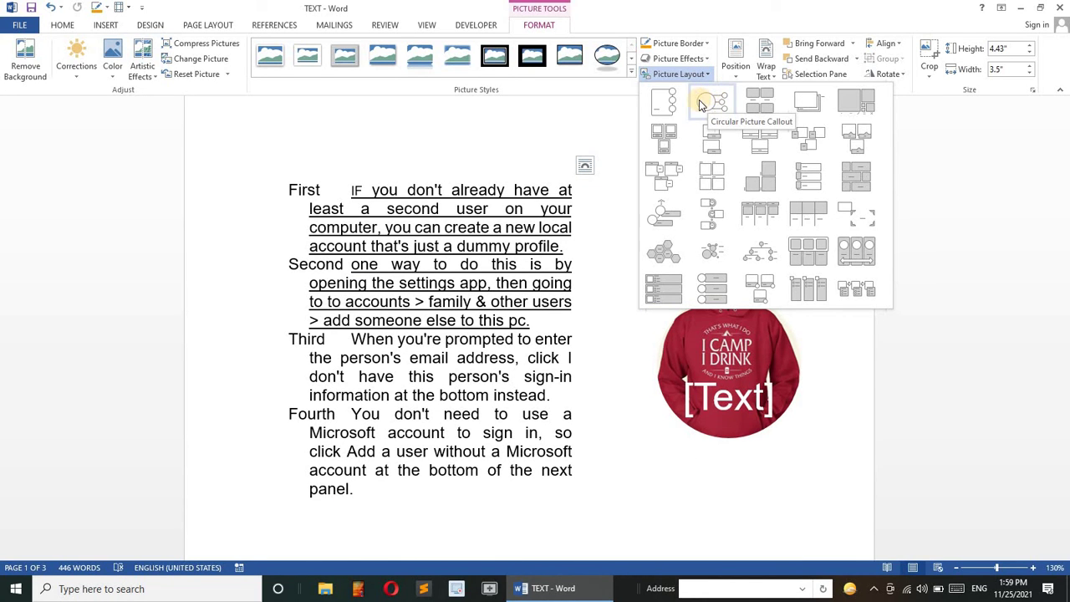
pyautogui.click(708, 102)
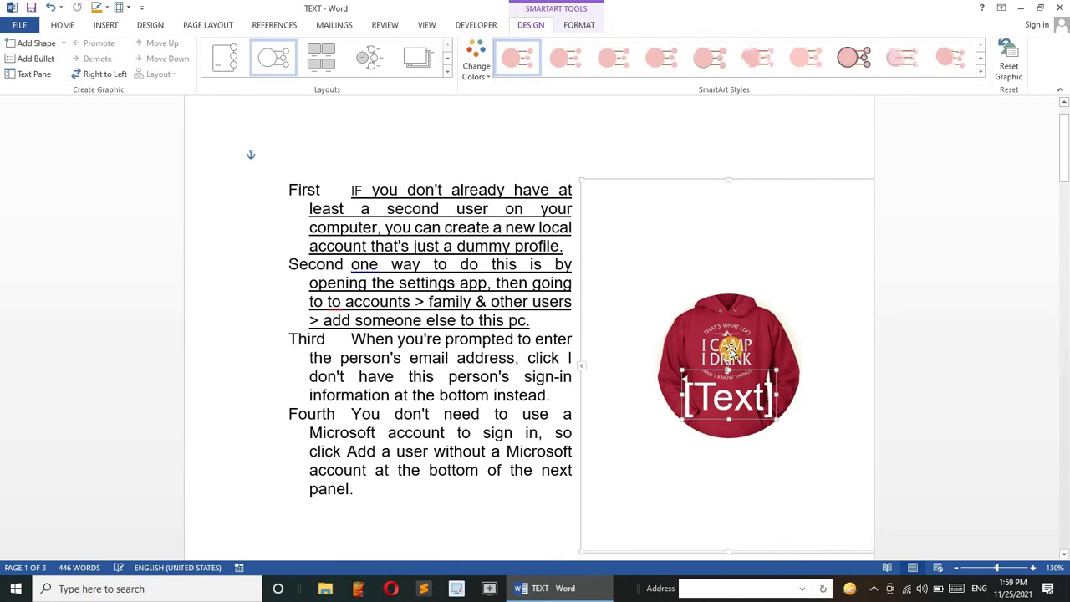
pyautogui.click(729, 393)
pyautogui.write('kfjdskfj')
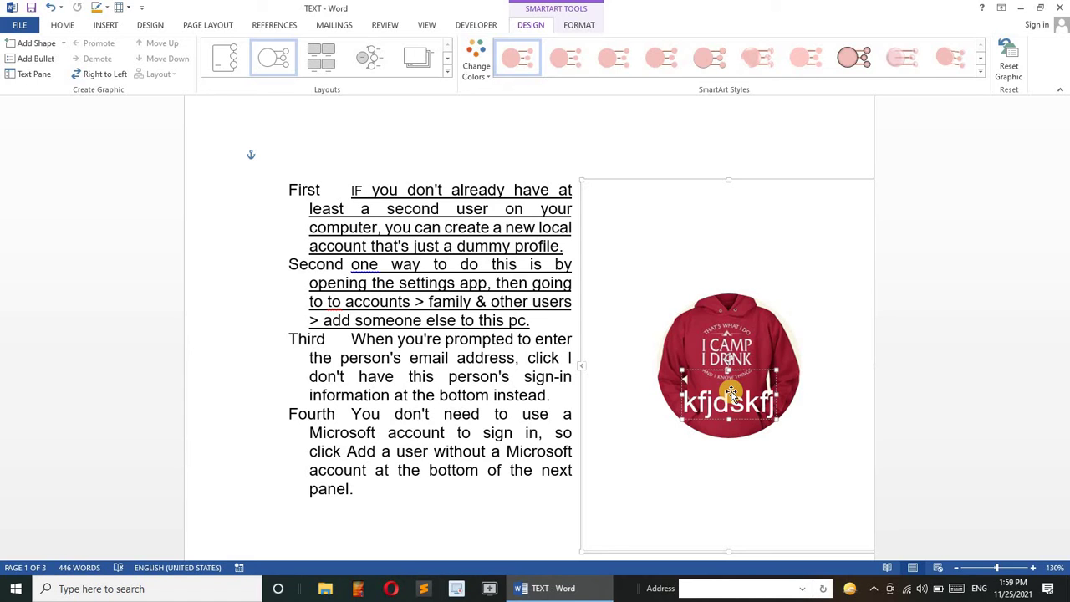
# Clear the callout's text and undo the picture layout conversion on the page 1 hoodie picture.
pyautogui.hotkey('ctrl', 'a')
pyautogui.press('BackSpace')
pyautogui.hotkey('ctrl', 'z')
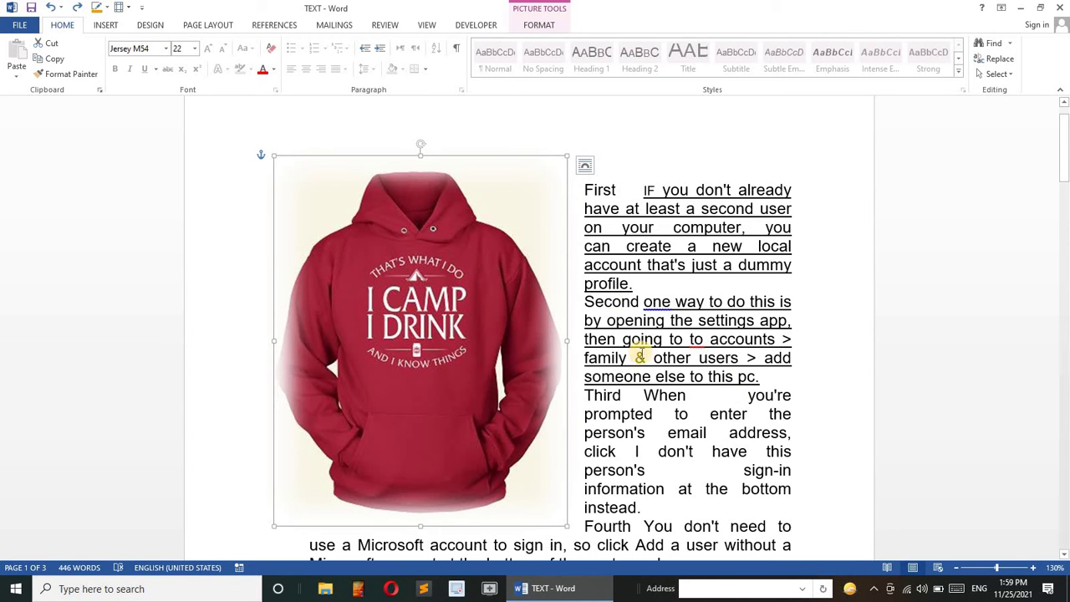